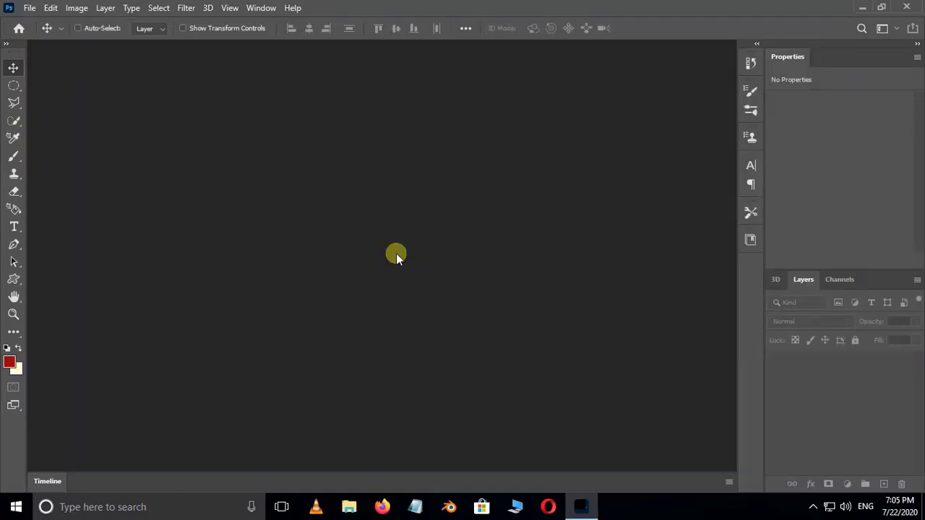
Step: Create a new 1366 × 768 px document
left_click(29, 8)
left_click(40, 17)
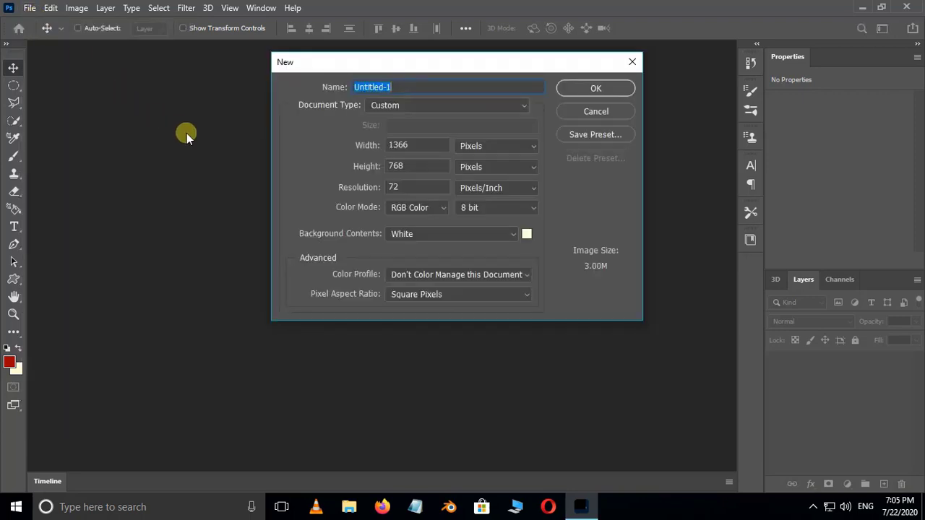
left_click(596, 90)
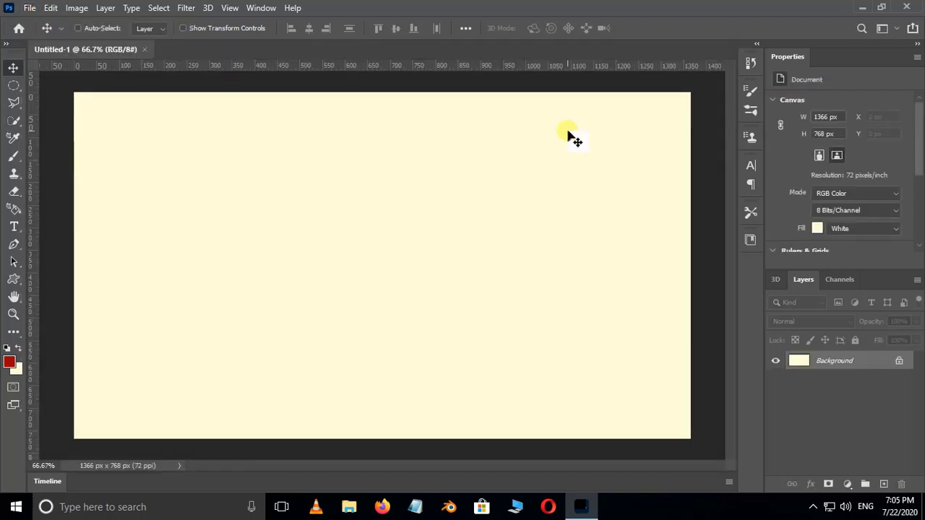
Step: Fill the Background layer with dark red 9d0000
left_click(9, 361)
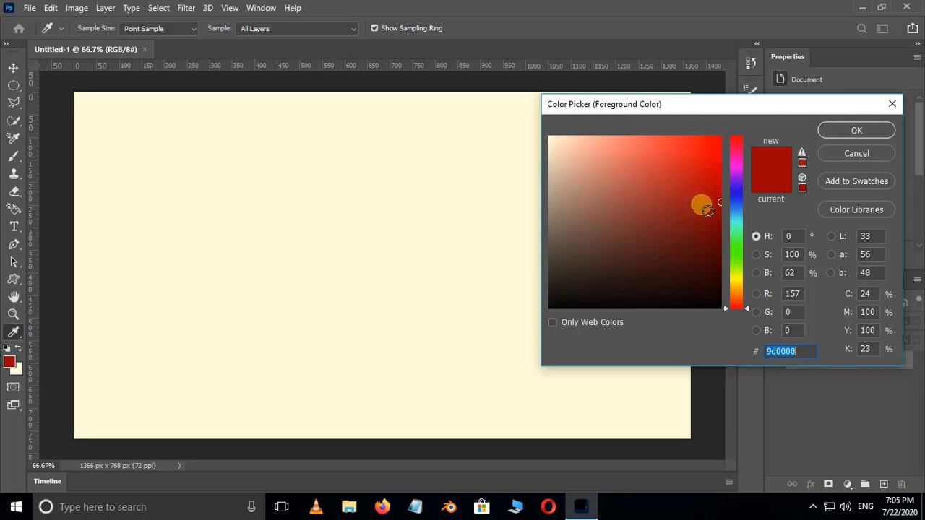
left_click(830, 138)
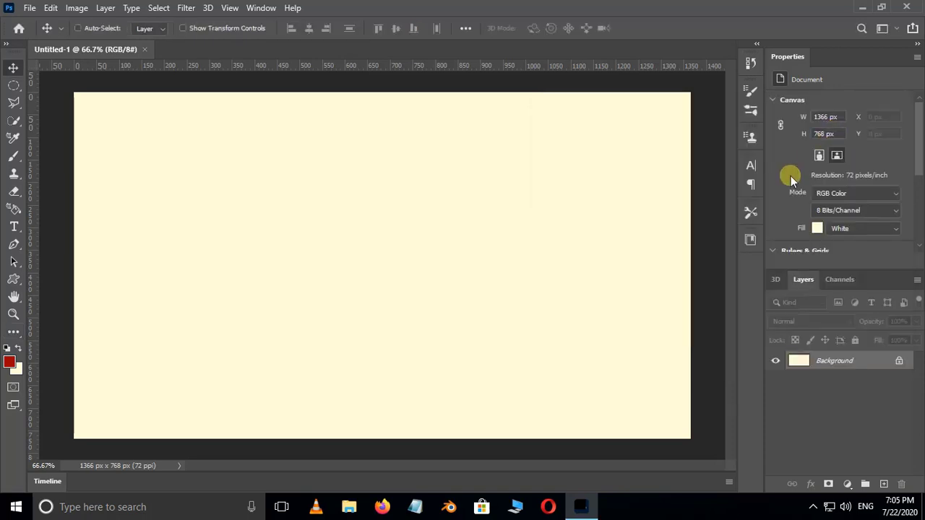
key("alt+BackSpace")
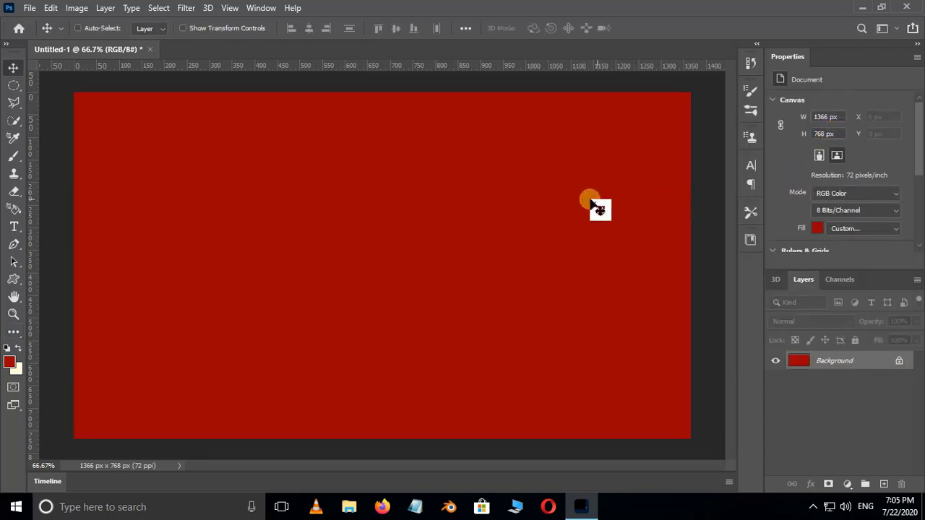
Step: Type 'cut out' in 350 pt Impact with a very light cream text colour
left_click(14, 226)
left_click(195, 204)
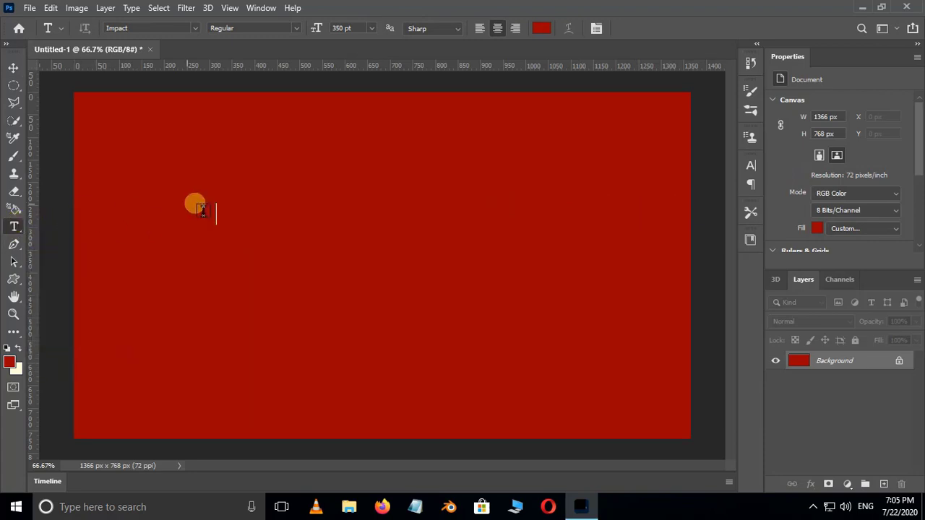
left_click(289, 165)
left_click(539, 26)
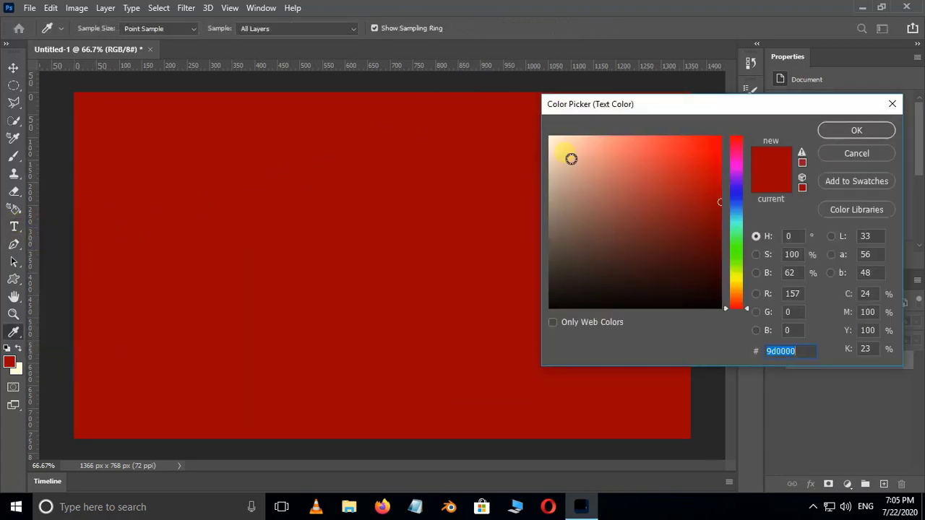
left_click(548, 137)
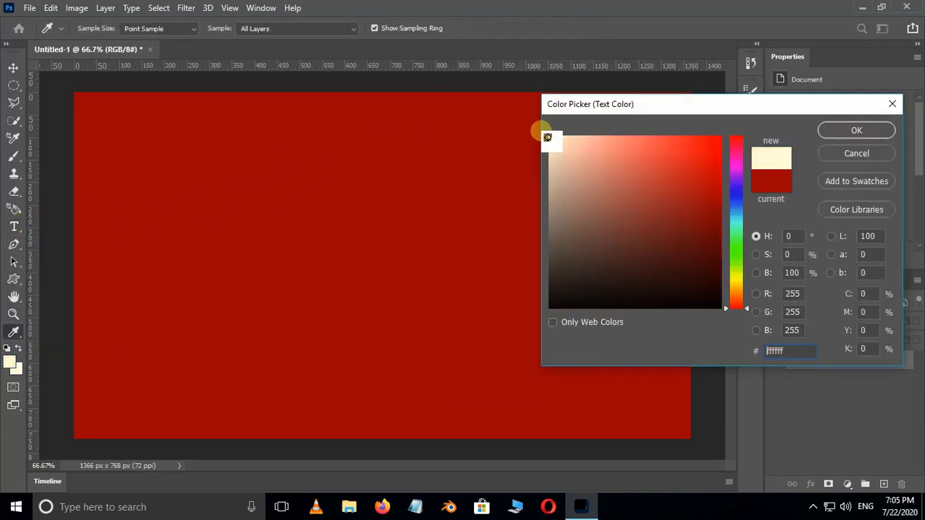
left_click(859, 131)
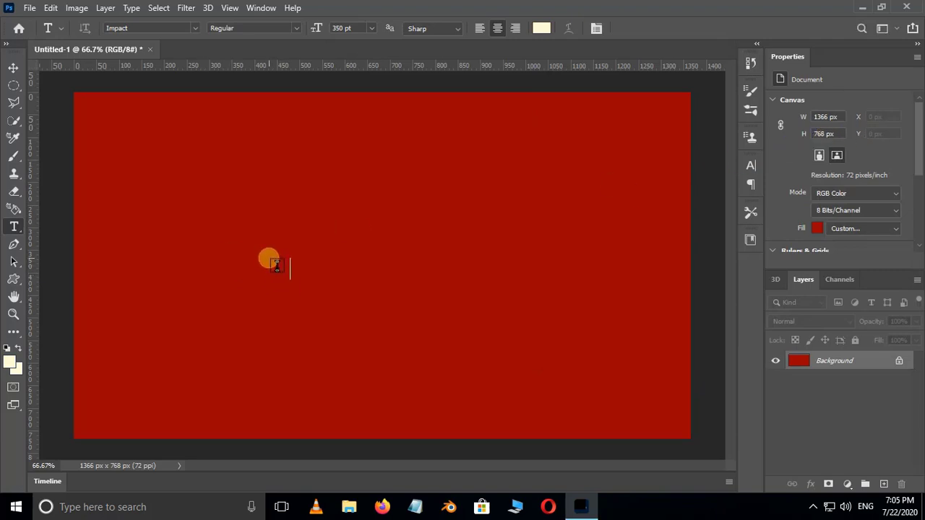
left_click(268, 259)
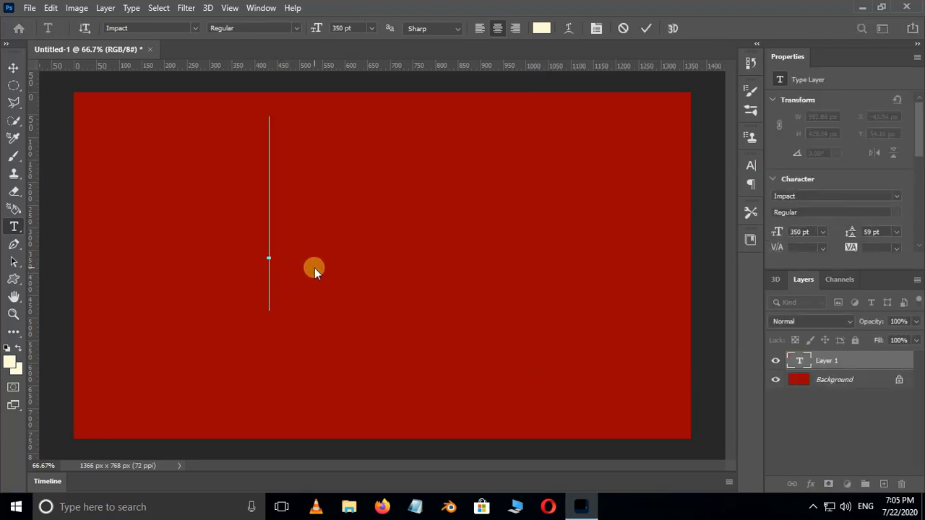
type("cut out")
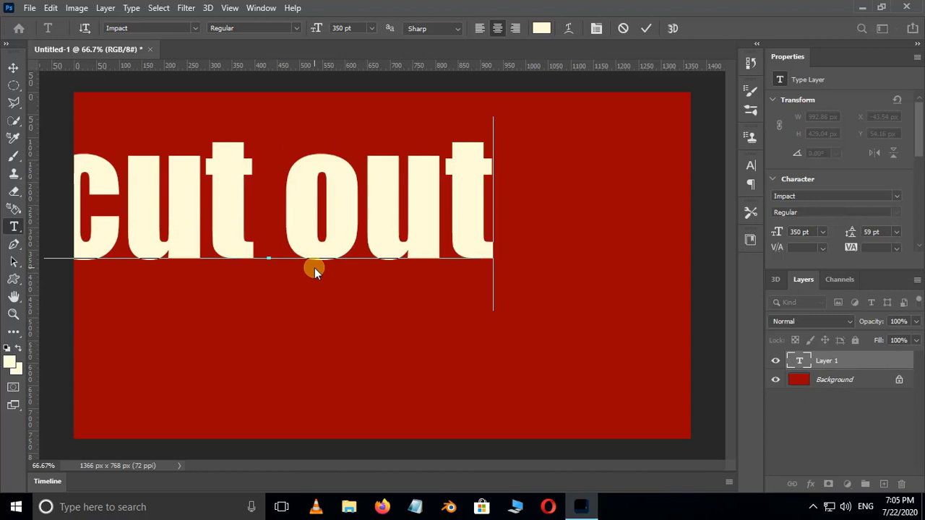
Step: Move the 'cut out' text to the canvas centre and rotate it about -17°
left_click(14, 67)
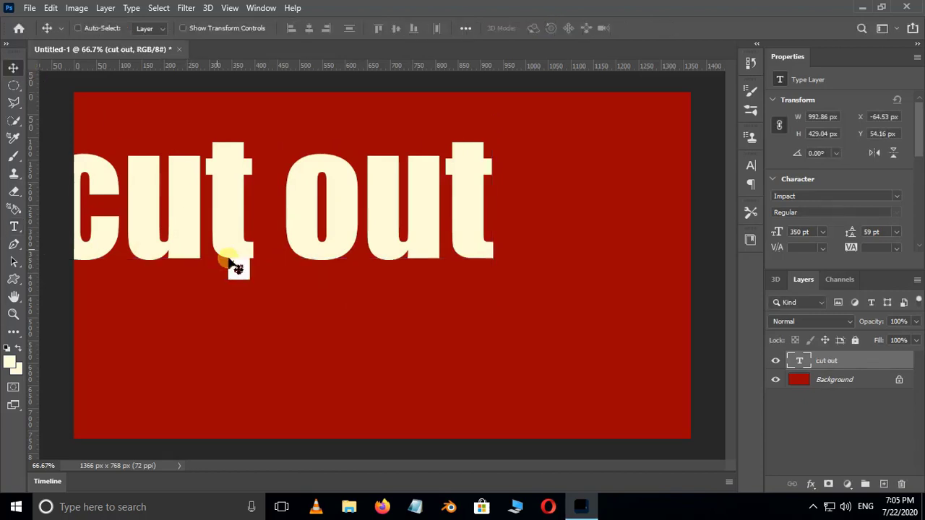
left_click_drag(248, 248, 357, 299)
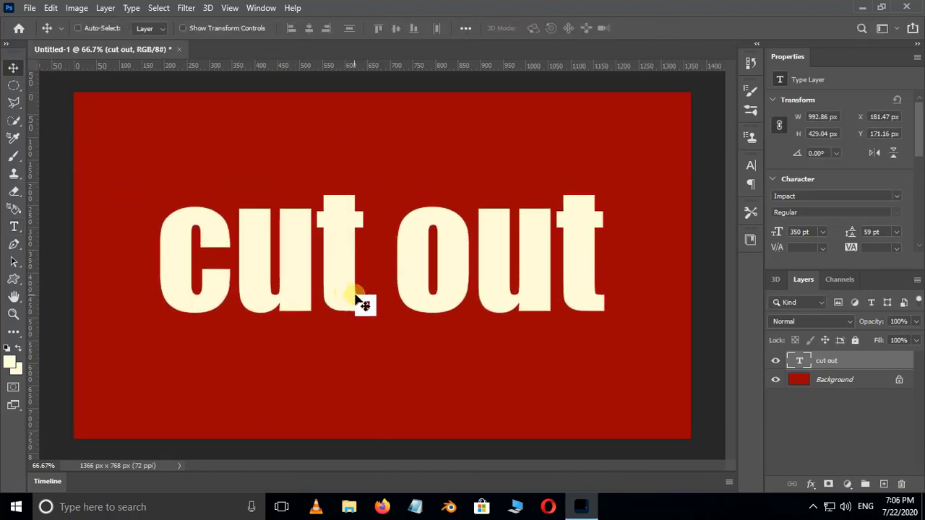
key("ctrl+t")
left_click_drag(619, 200, 546, 125)
key("Return")
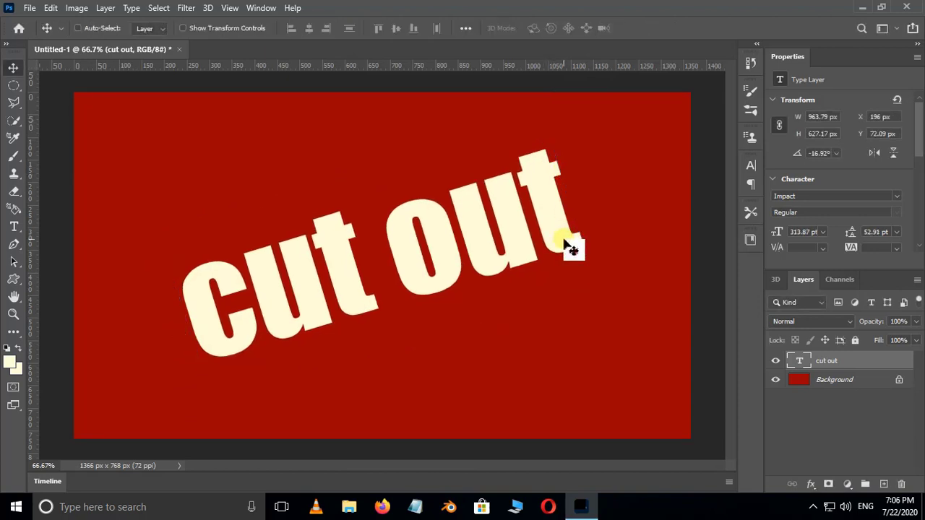
Step: Select the area above a diagonal through the text and turn it into the text layer's mask
left_click(12, 104)
left_click(58, 115)
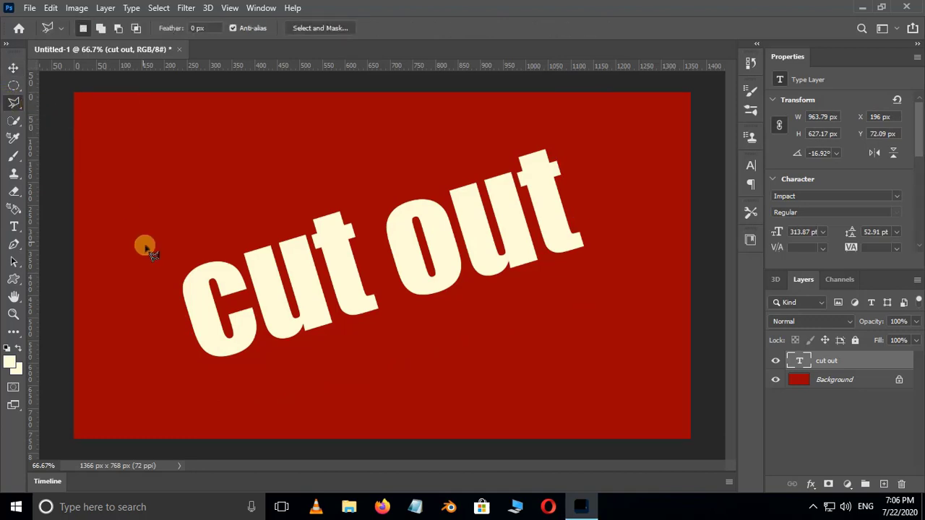
left_click(177, 330)
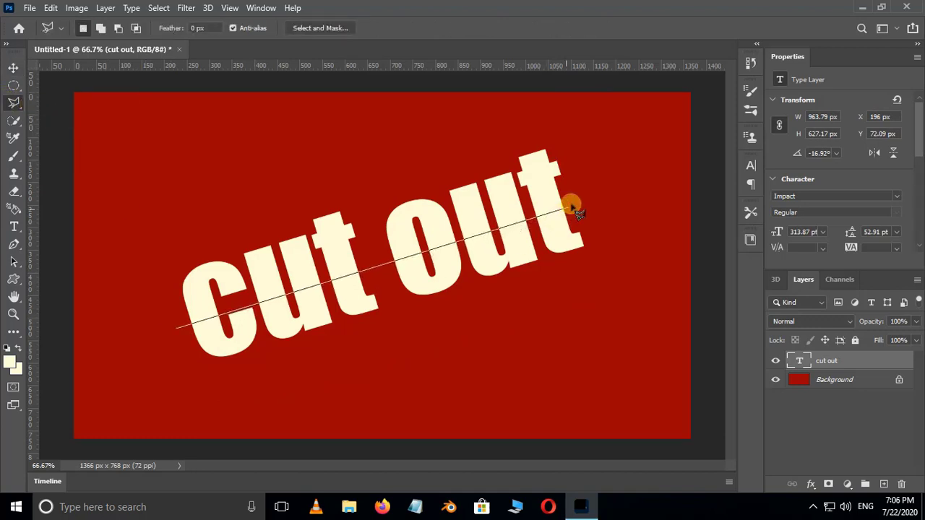
left_click(623, 172)
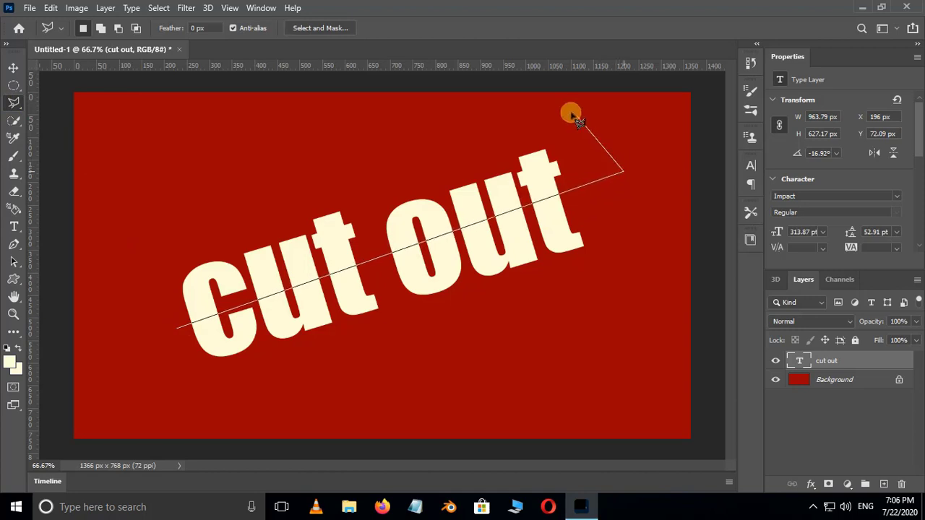
left_click(555, 105)
left_click(110, 255)
left_click(106, 336)
left_click(154, 333)
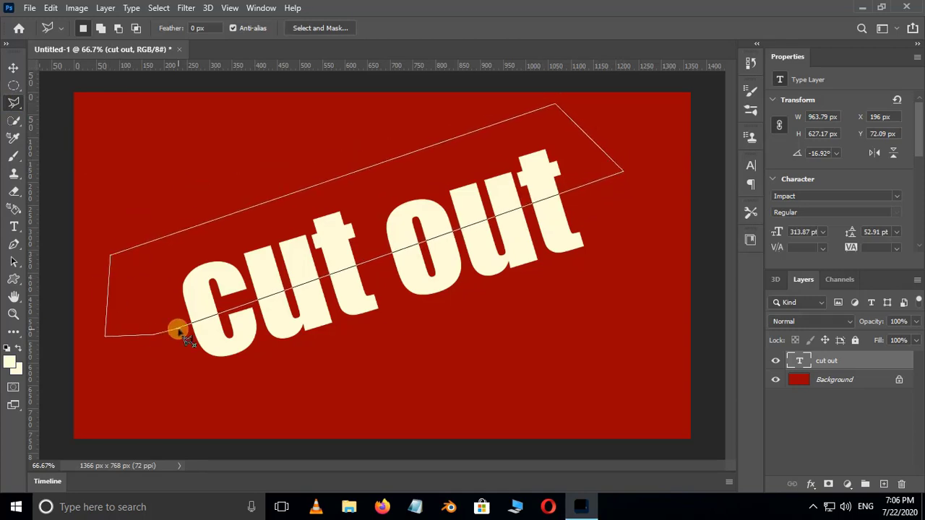
left_click(178, 331)
left_click(13, 68)
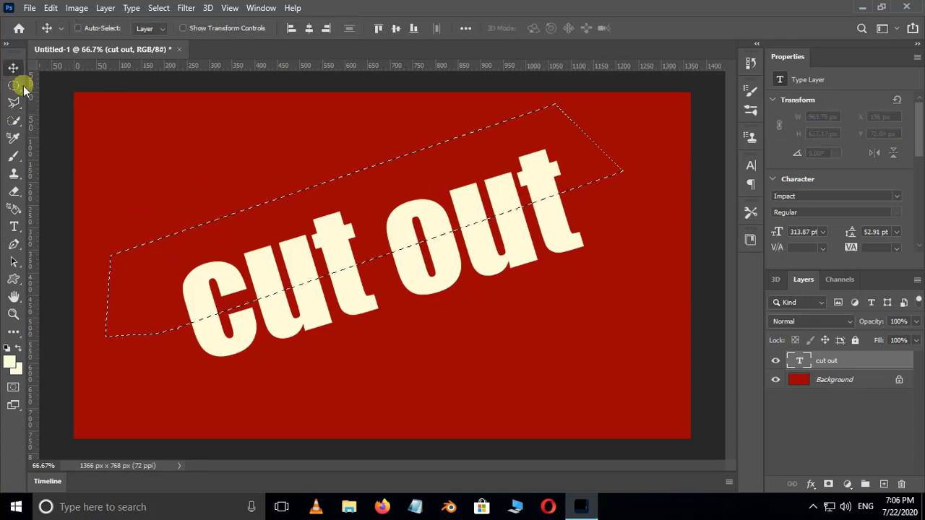
left_click(829, 484)
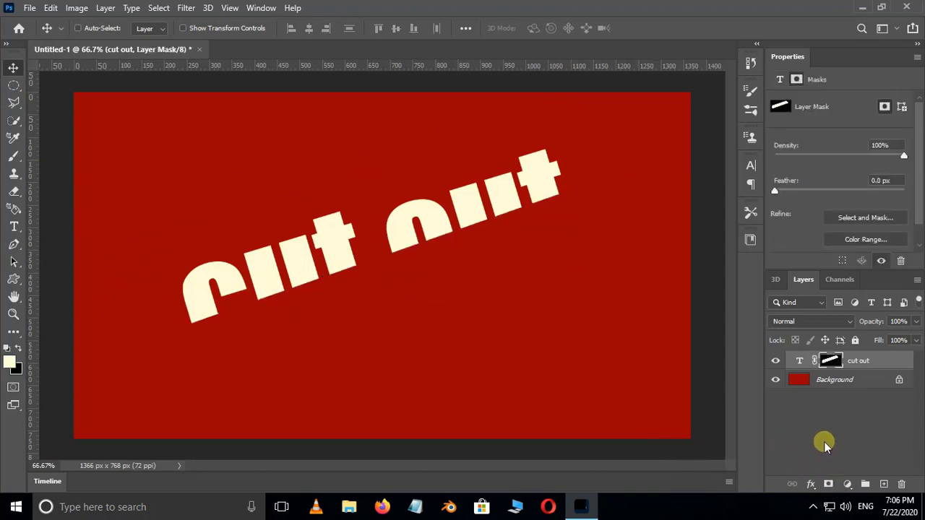
Step: Duplicate the masked text layer, invert the copy's mask, and offset the copy down-left
key("ctrl+j")
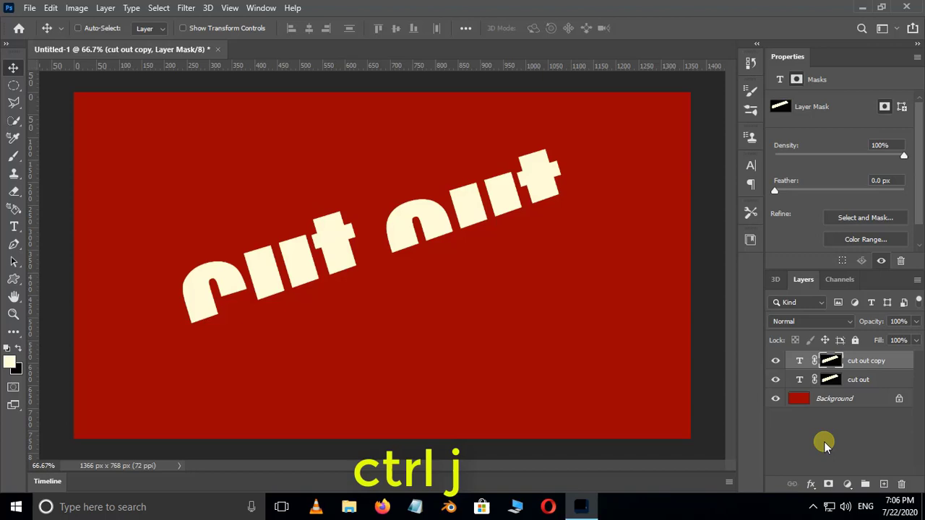
key("ctrl+i")
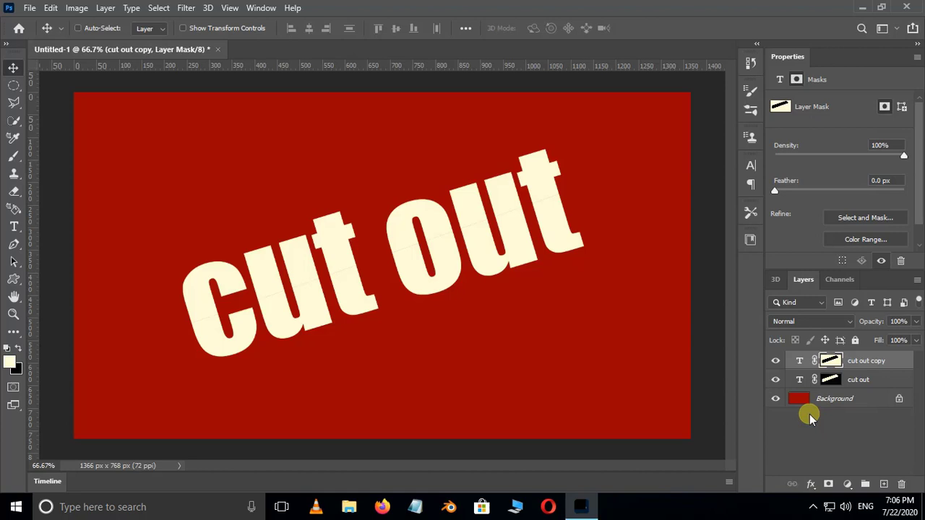
key("Left")
key("Down")
key("Left")
key("Down")
key("Left")
key("Down")
key("Left")
key("Down")
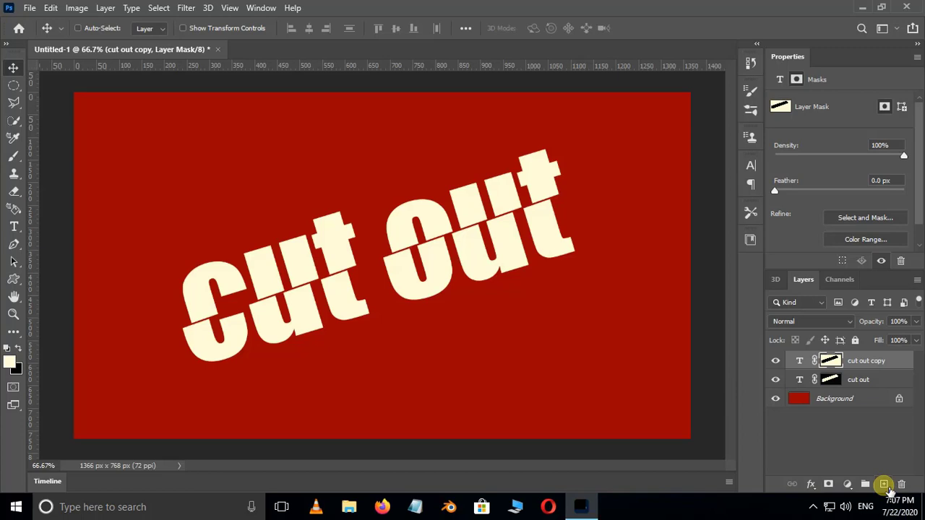
Step: Add a new layer, load the copy's mask as a selection, and set the foreground to black
left_click(883, 483)
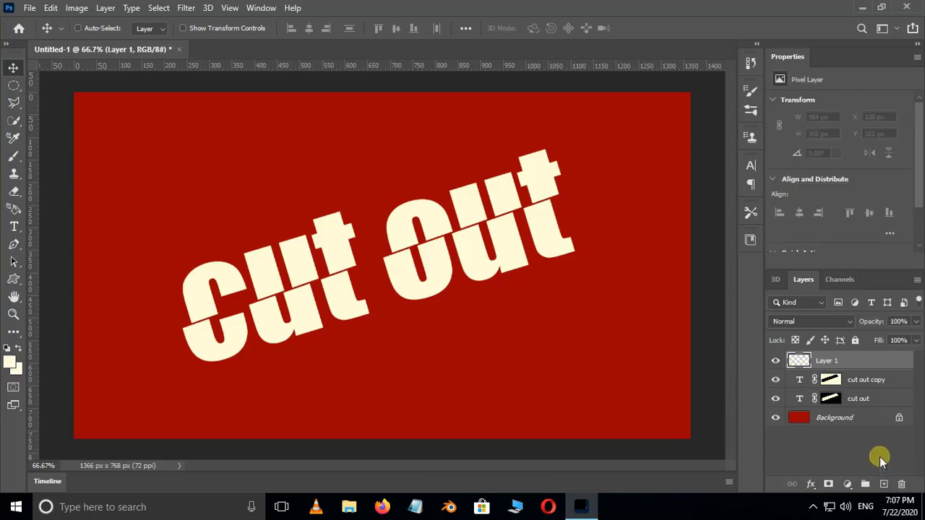
left_click(833, 385, "ctrl")
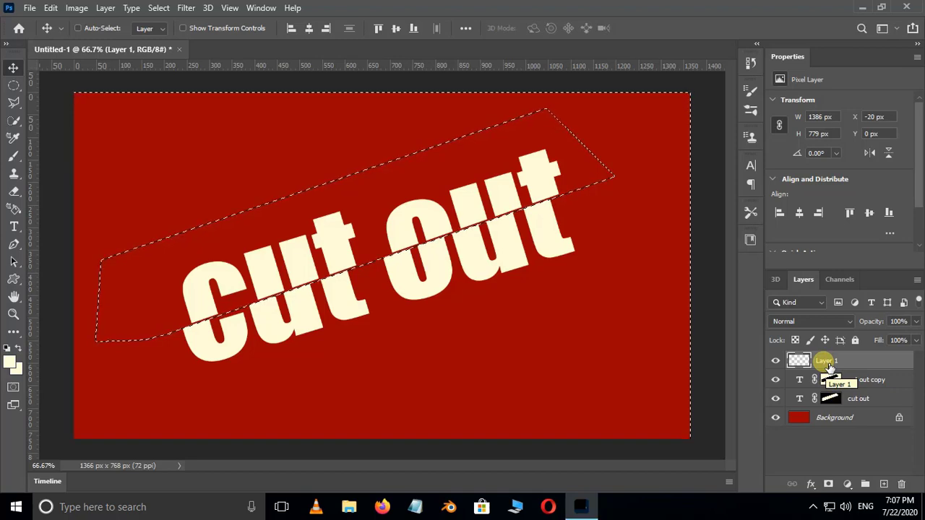
left_click_drag(829, 366, 53, 370)
left_click(10, 361)
left_click(550, 309)
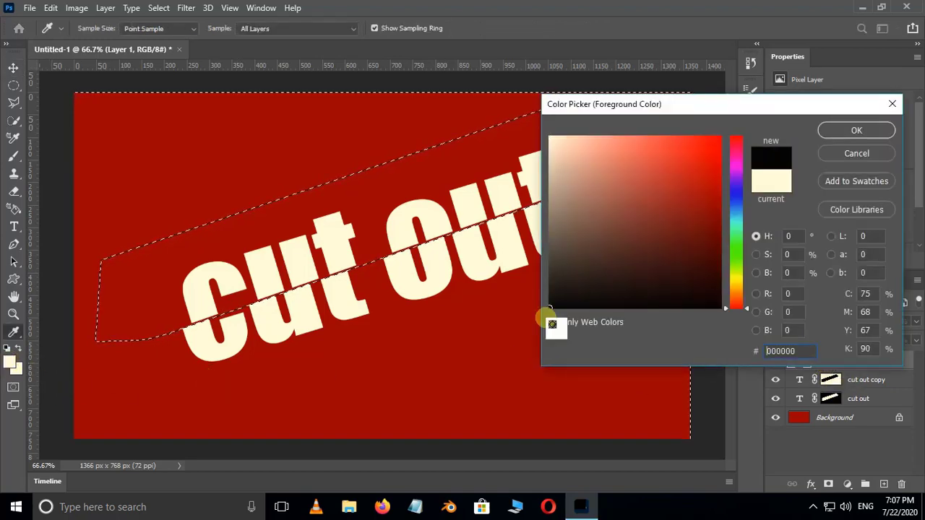
left_click(850, 128)
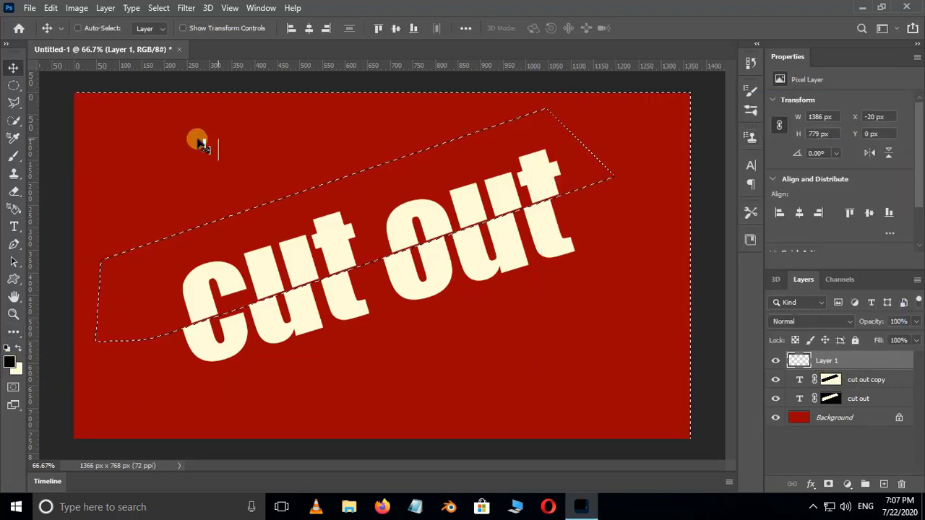
Step: Brush a black stroke along the diagonal cut, deselect, and set the layer to 50% opacity
left_click(15, 158)
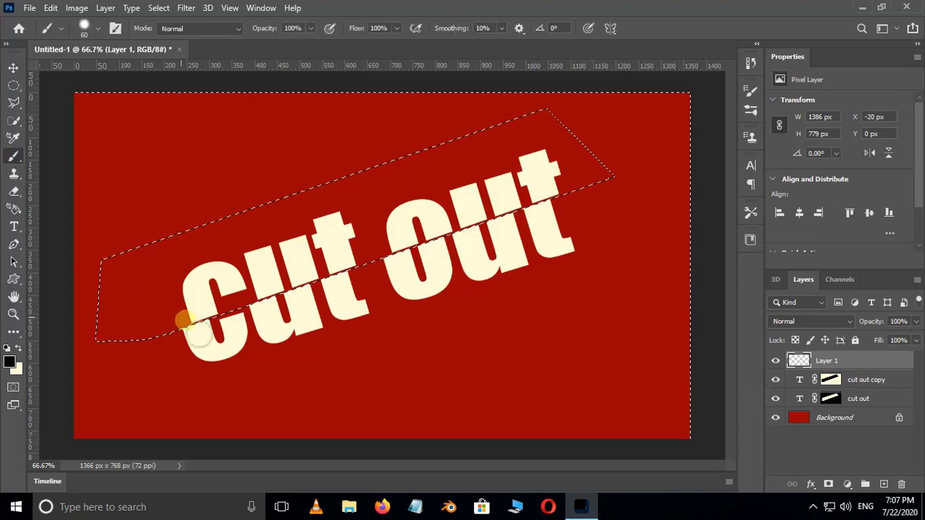
left_click(164, 348)
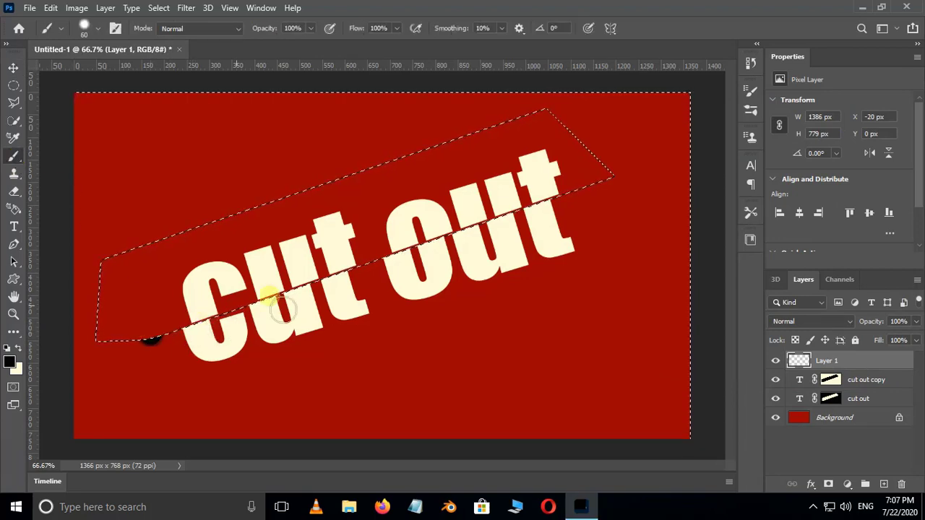
left_click(595, 196, "shift")
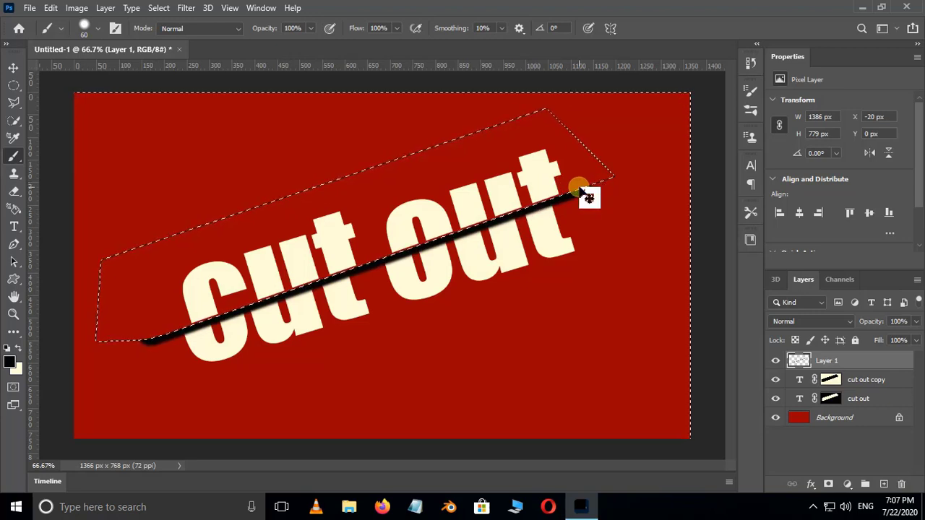
left_click_drag(594, 196, 566, 204)
key("ctrl+d")
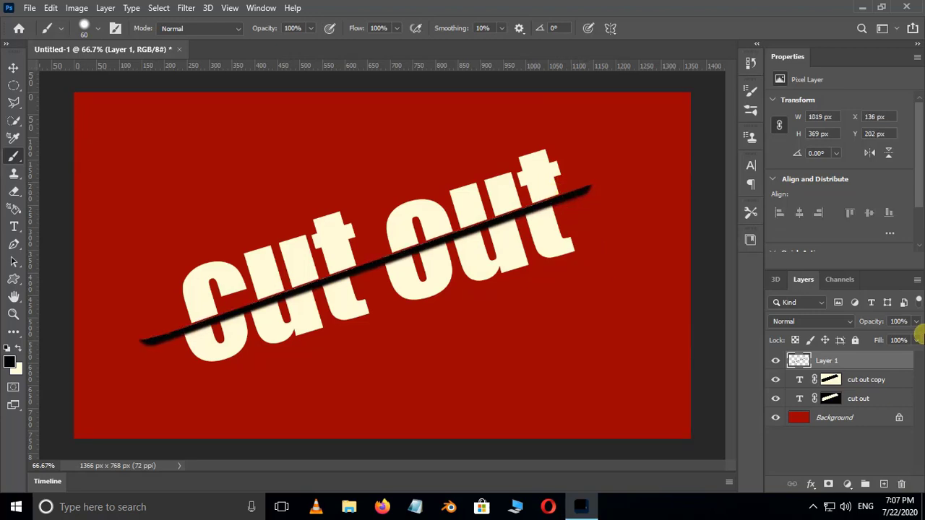
left_click(915, 323)
left_click_drag(915, 341, 888, 347)
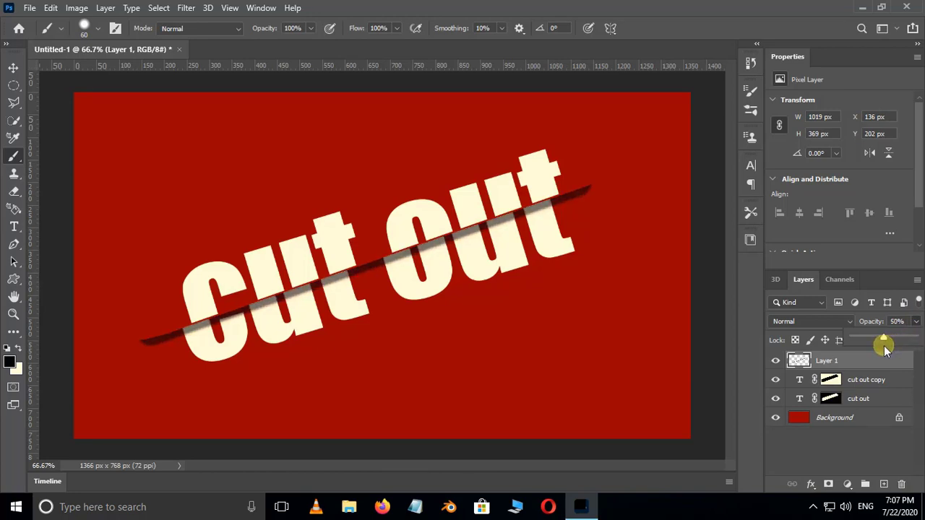
Step: Erase the left and right tips of the shadow stroke
key("e")
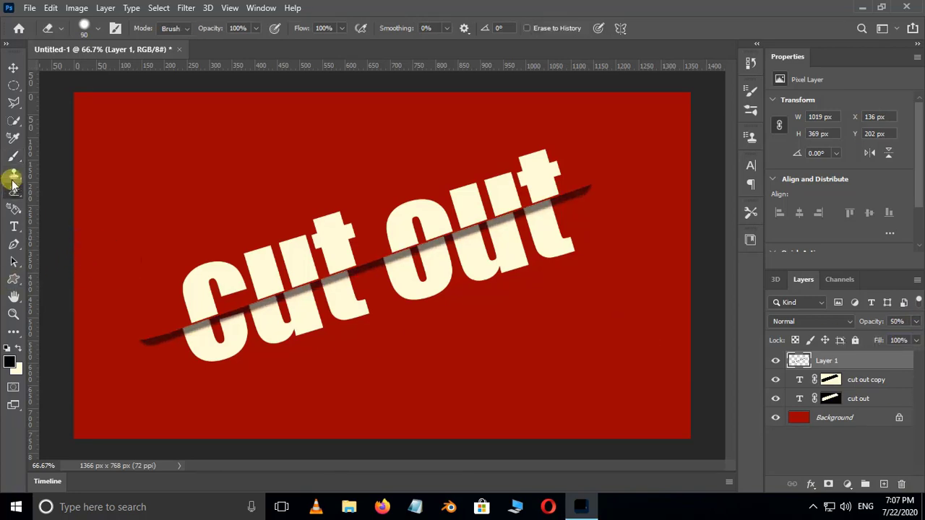
left_click(14, 190)
left_click(65, 189)
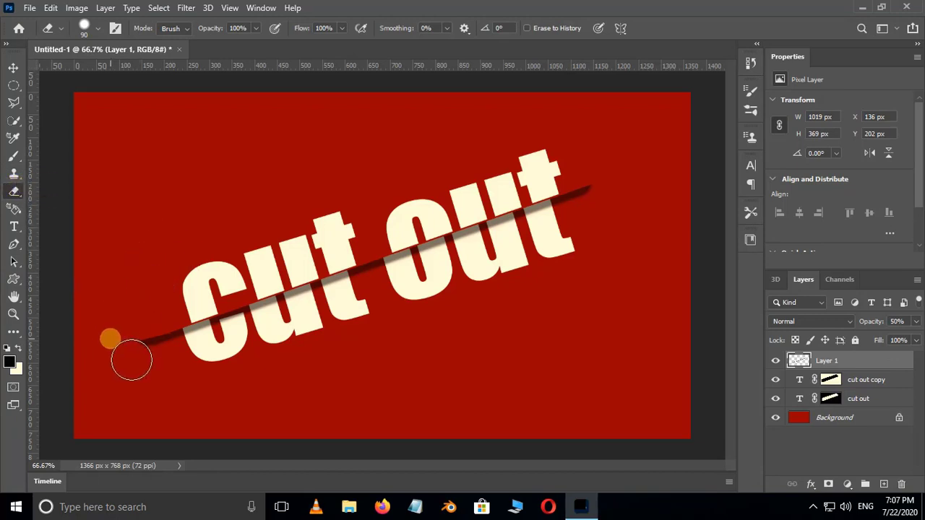
left_click_drag(132, 360, 183, 384)
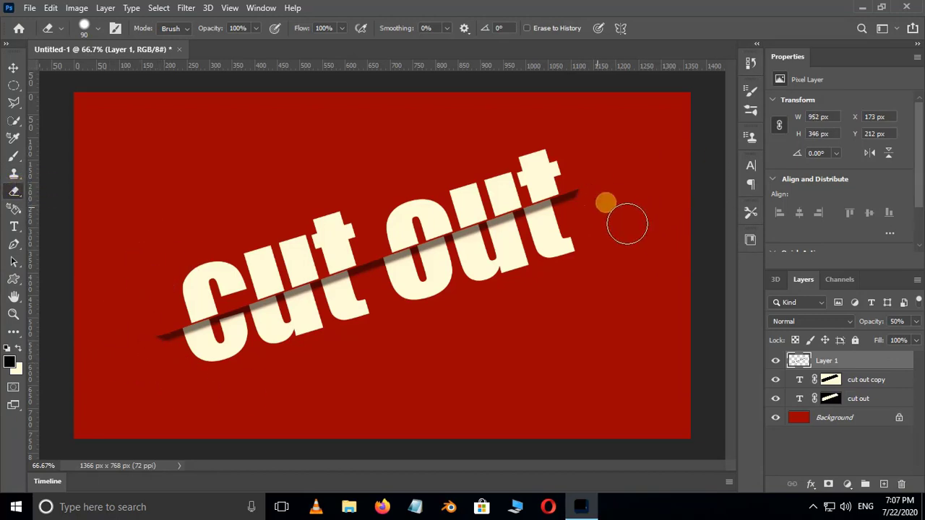
left_click_drag(620, 221, 682, 140)
key("v")
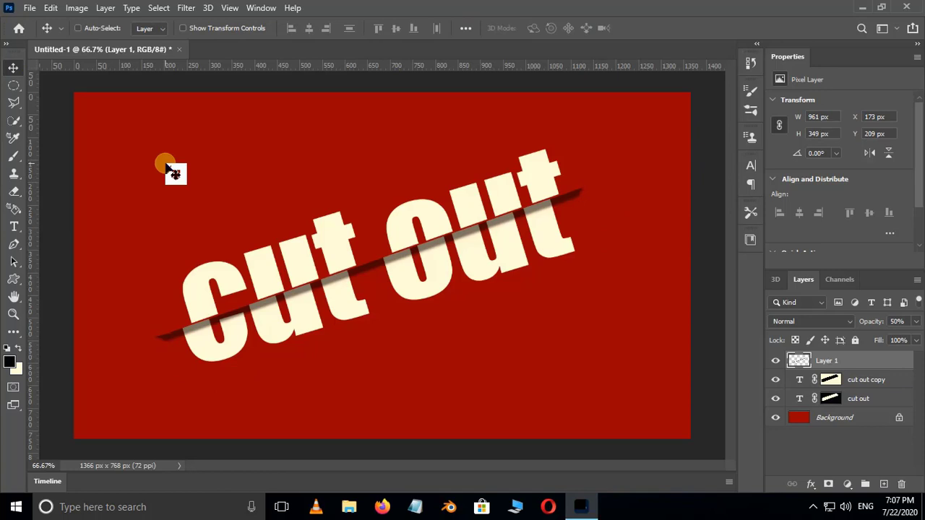
Step: Add a reversed radial Gradient Fill layer at 221% scale
left_click(853, 485)
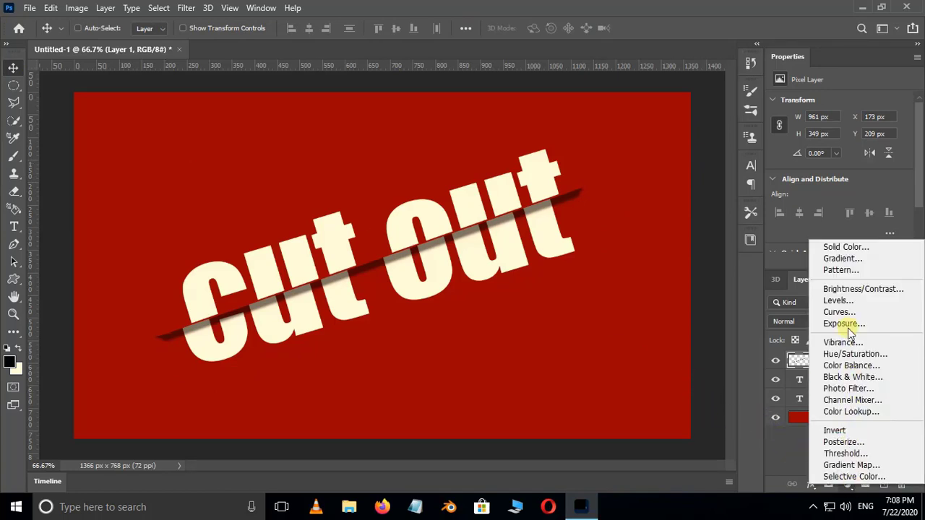
left_click(842, 259)
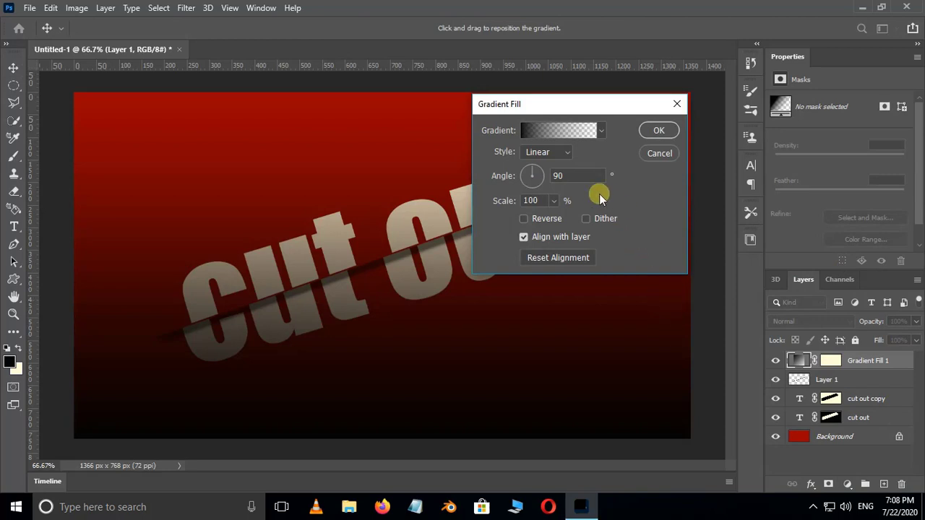
left_click(564, 155)
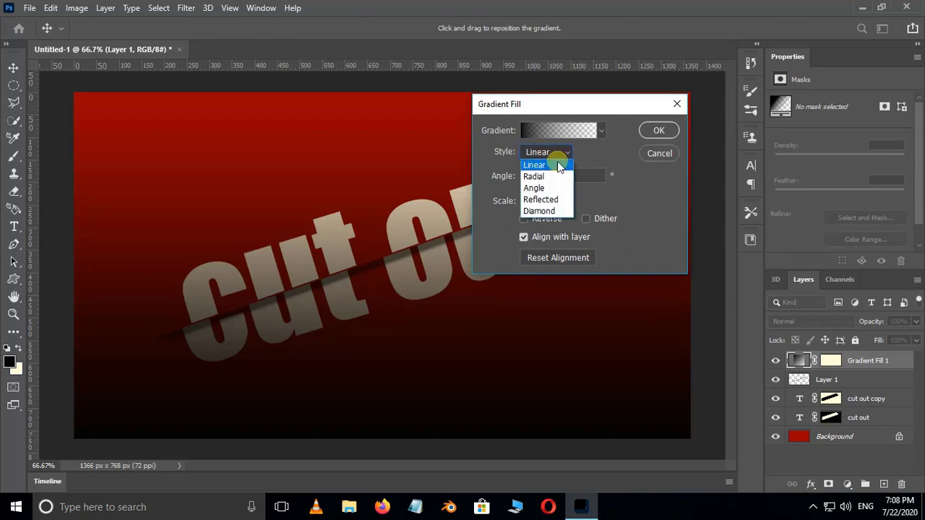
left_click(553, 176)
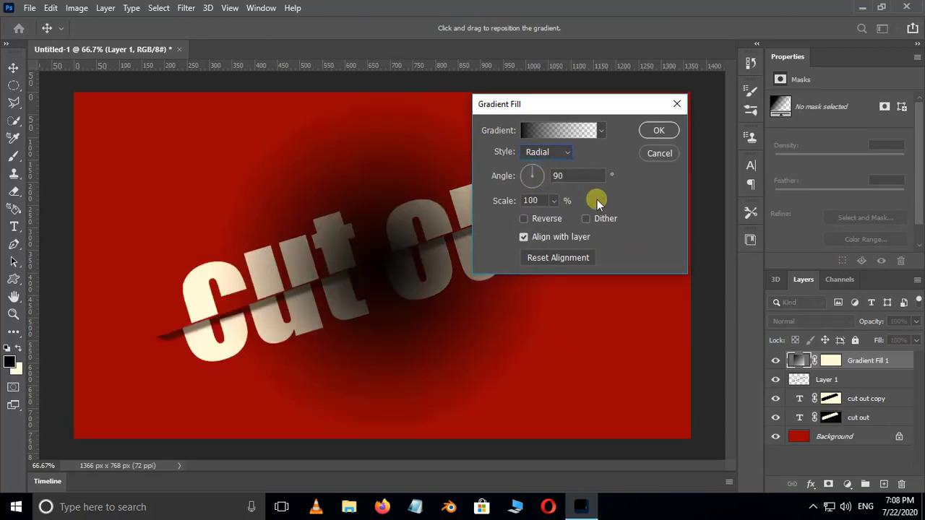
left_click(523, 220)
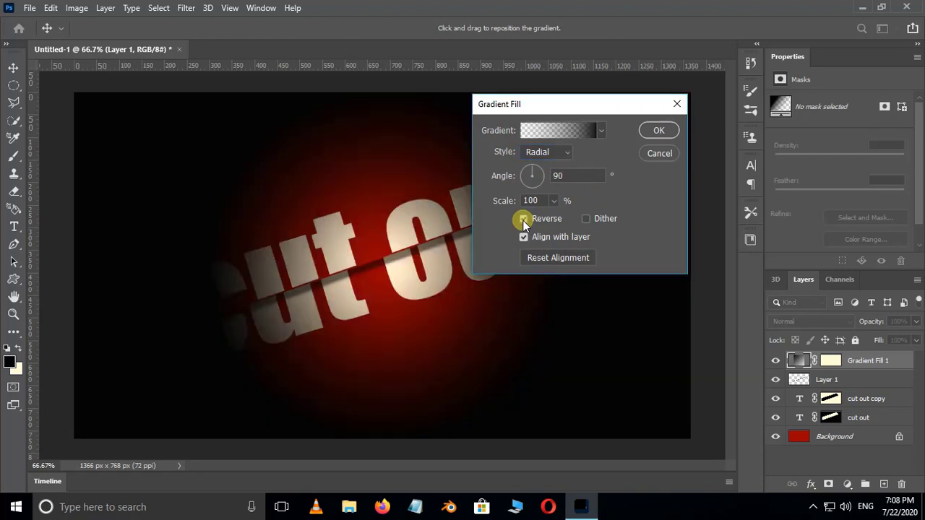
left_click(554, 201)
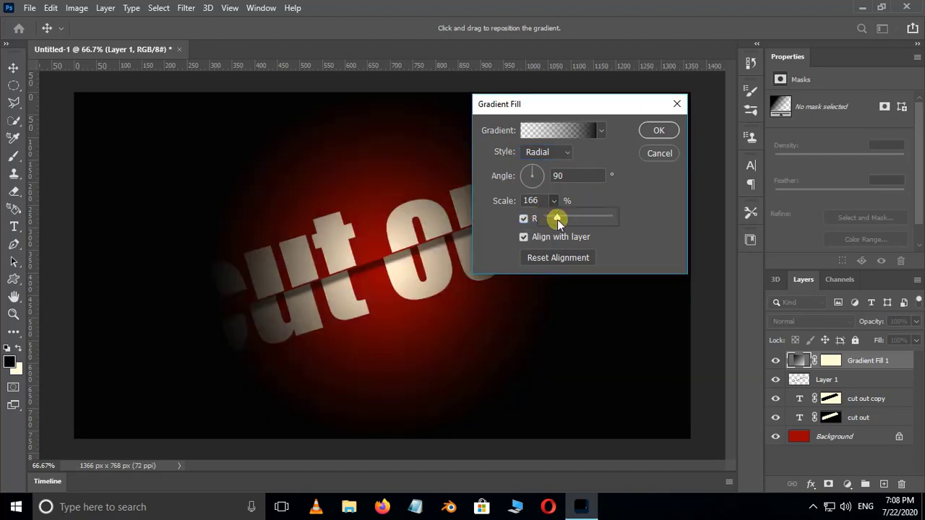
left_click_drag(562, 222, 560, 222)
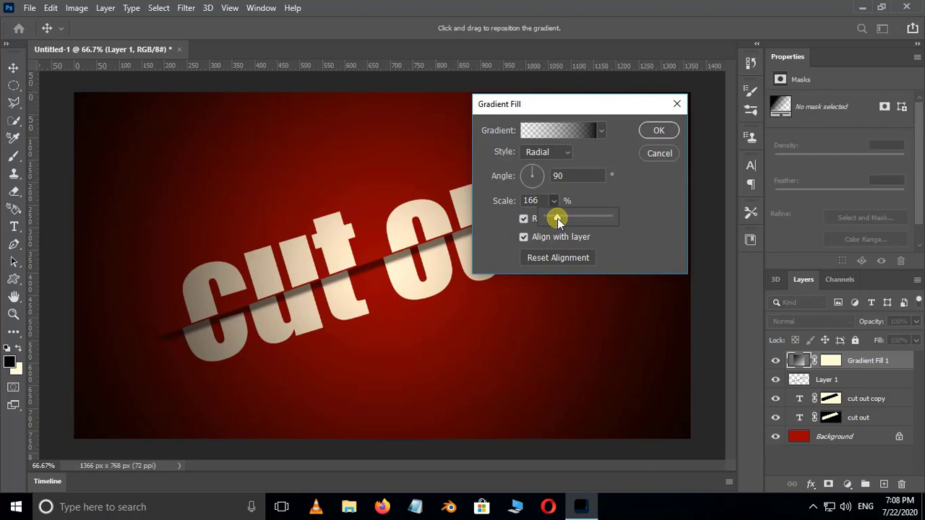
left_click(658, 130)
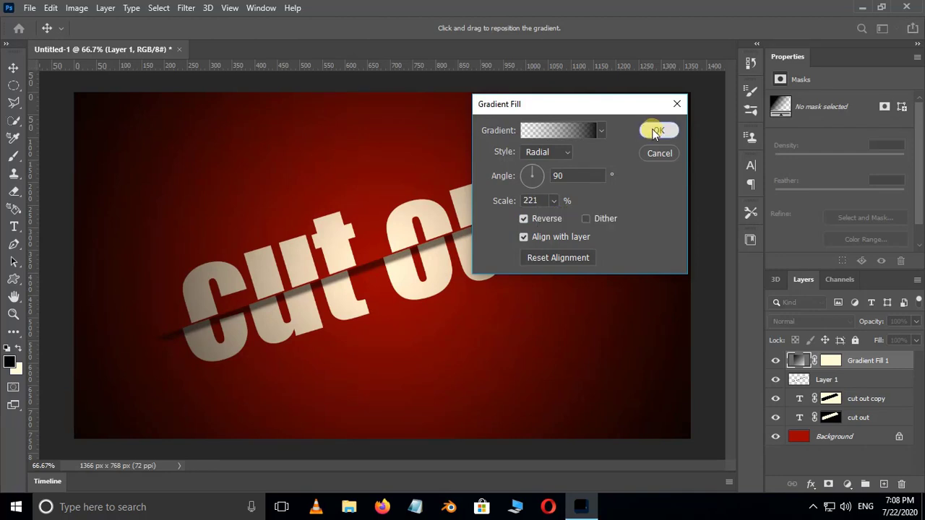
left_click(657, 130)
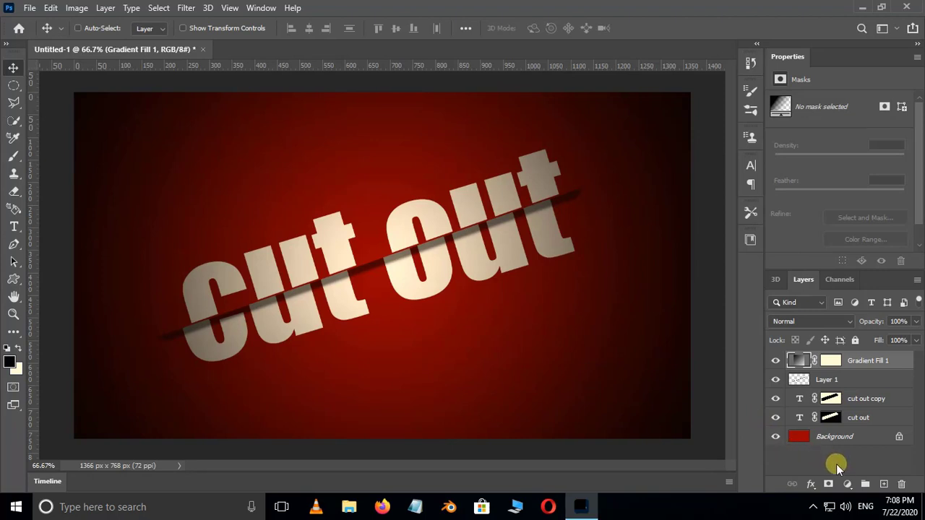
Step: Add a Color Lookup adjustment layer using the Crisp_Warm.look 3DLUT preset
left_click(847, 484)
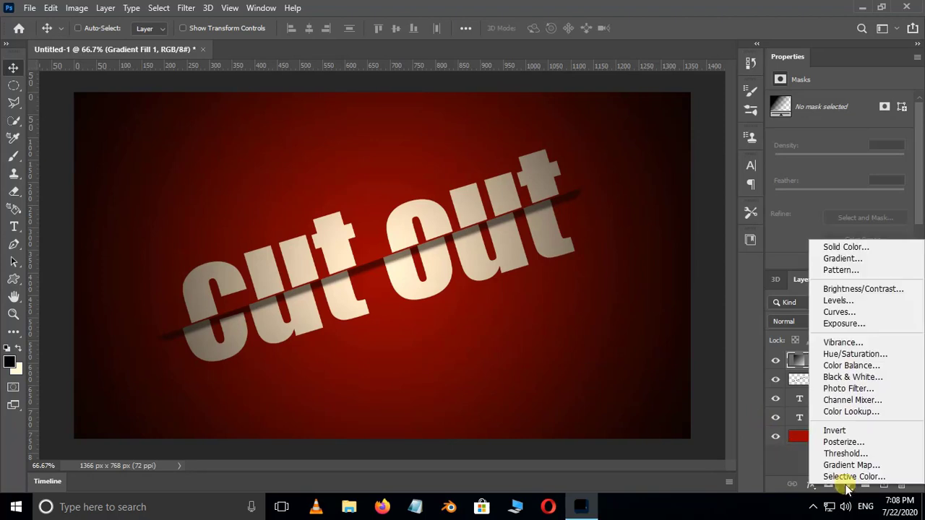
left_click(842, 412)
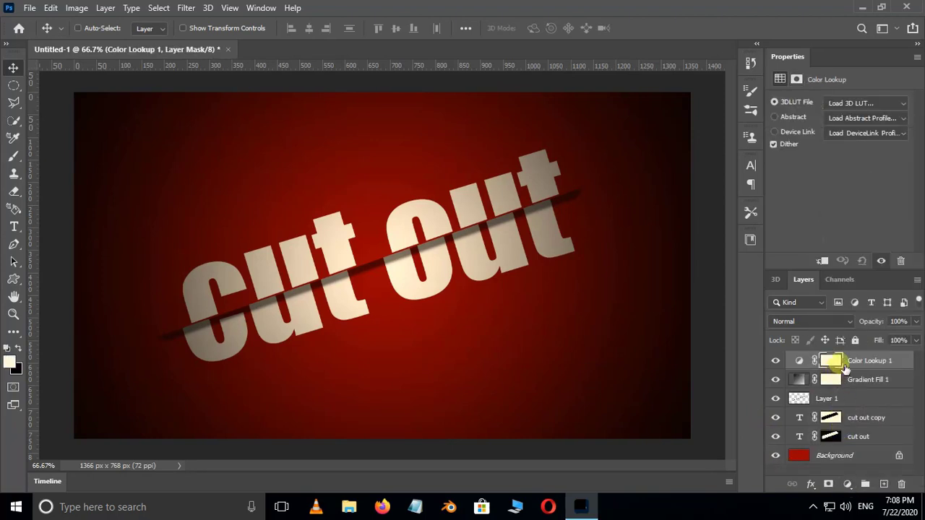
left_click(856, 103)
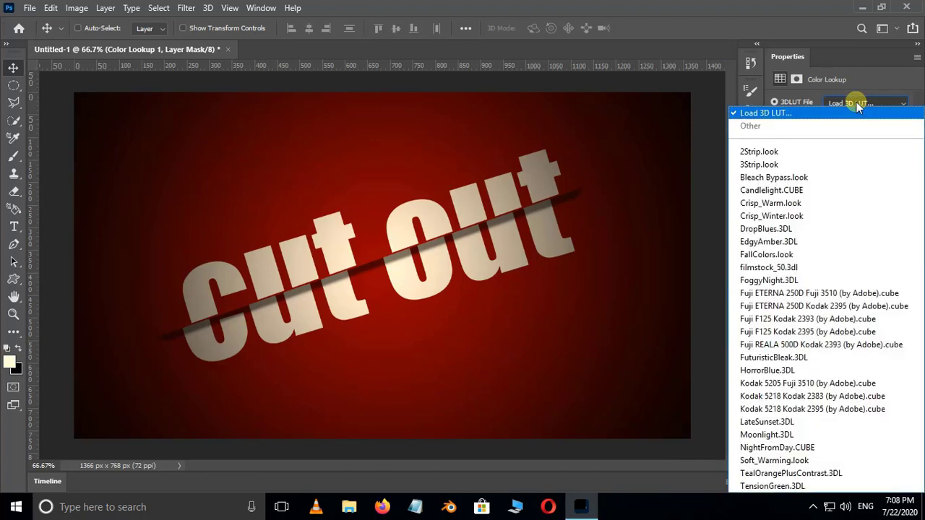
left_click(783, 203)
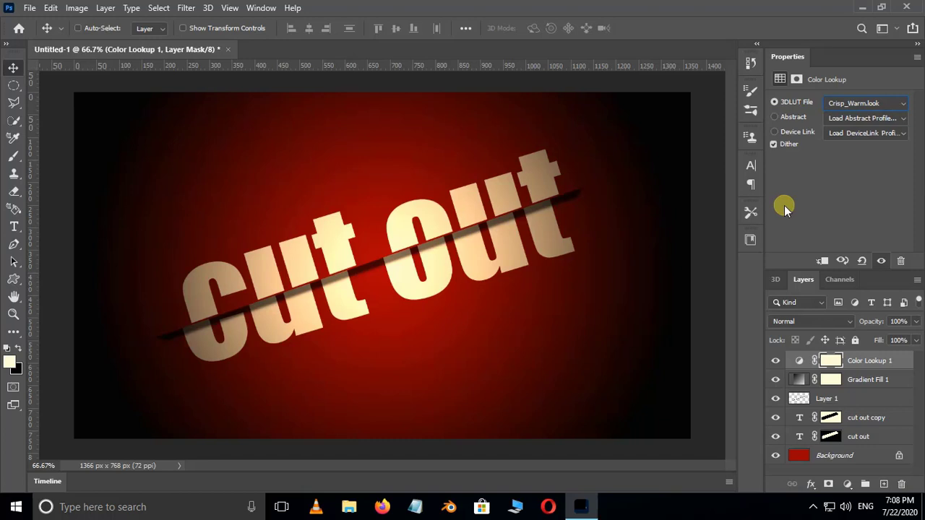
Step: Change the Gradient Fill 1 scale from 221% to 363%
double_click(797, 379)
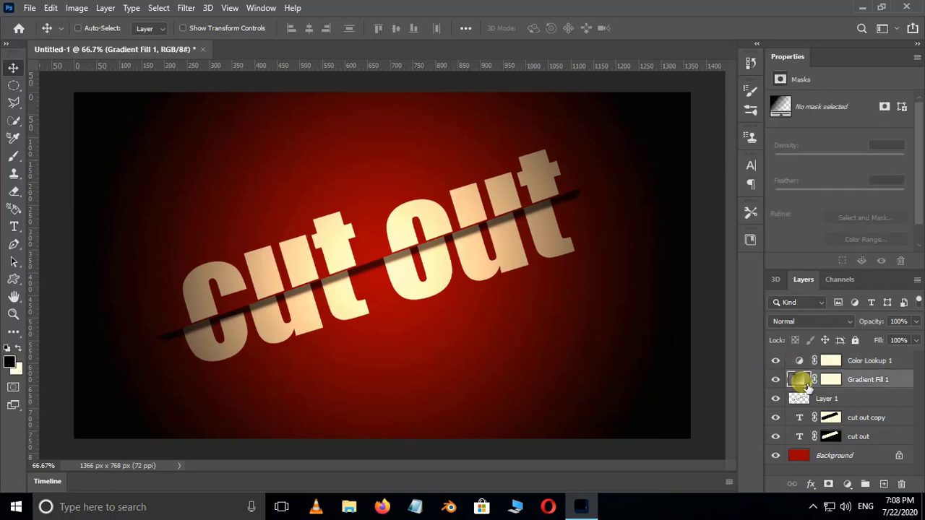
left_click_drag(594, 113, 667, 136)
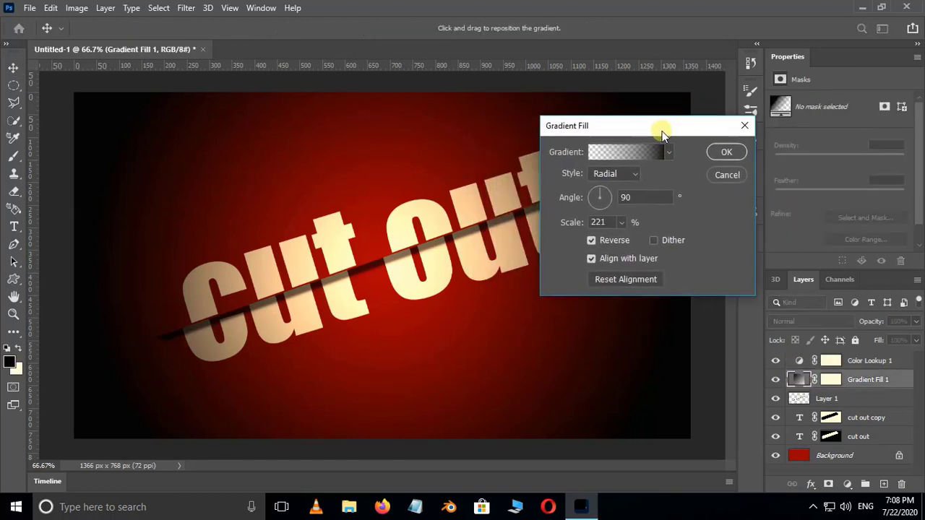
left_click(626, 223)
left_click_drag(623, 241, 634, 242)
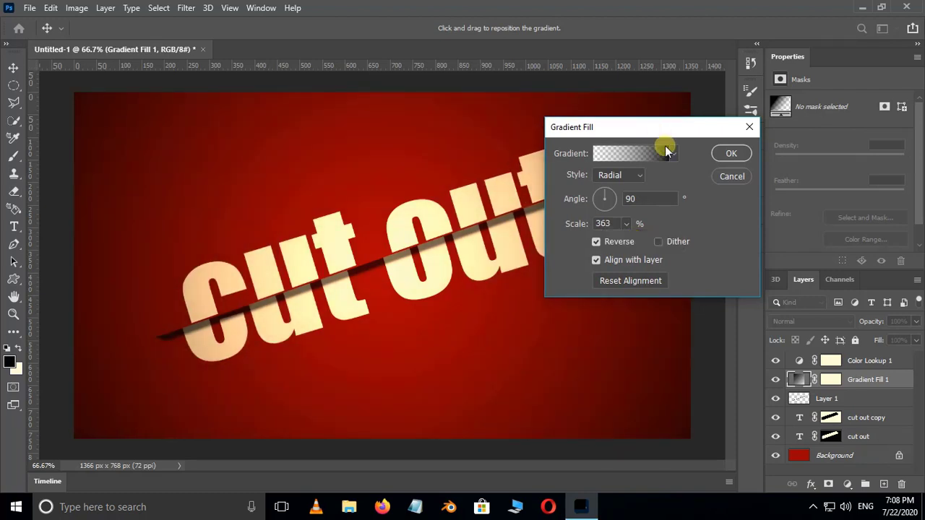
left_click_drag(664, 130, 681, 206)
left_click(746, 229)
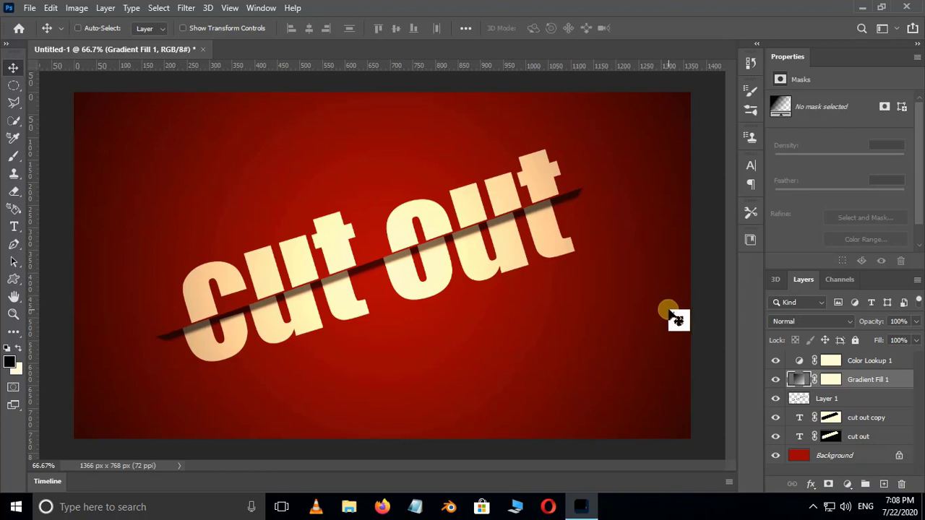
Step: Apply Hue/Saturation of +180 hue and +29 saturation to the Background layer, turning it teal
left_click(840, 456)
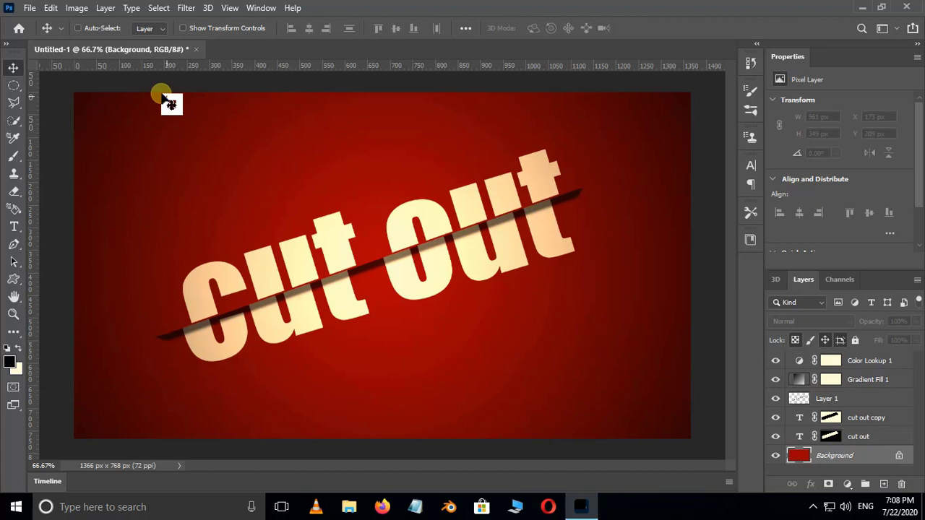
left_click(77, 8)
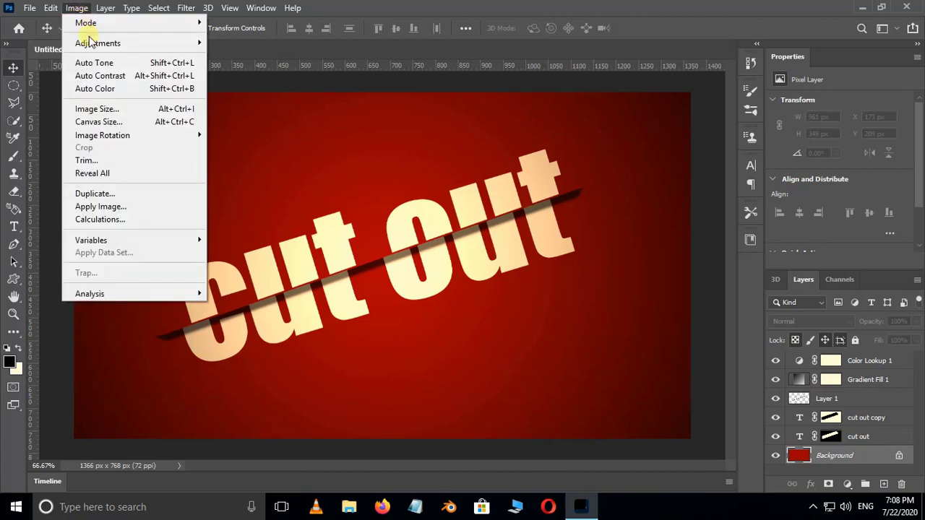
mouse_move(92, 45)
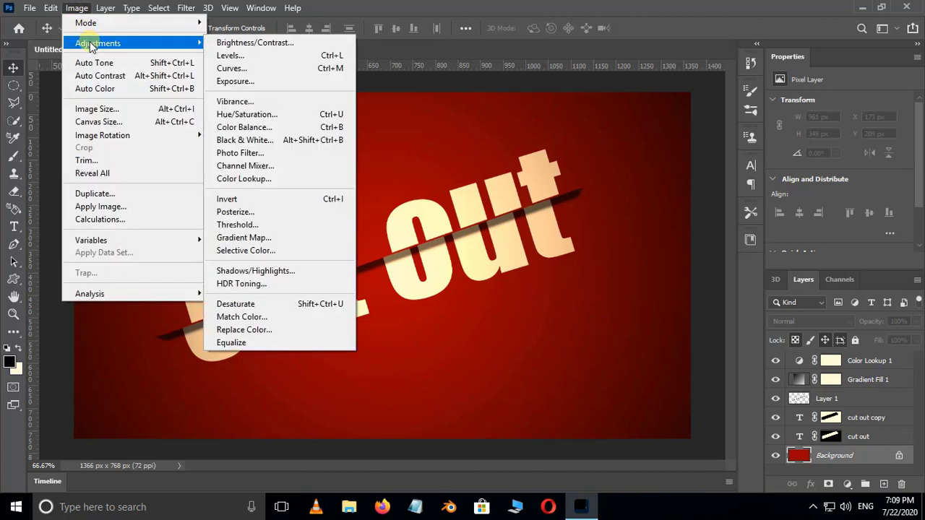
left_click(243, 114)
left_click_drag(641, 86, 719, 107)
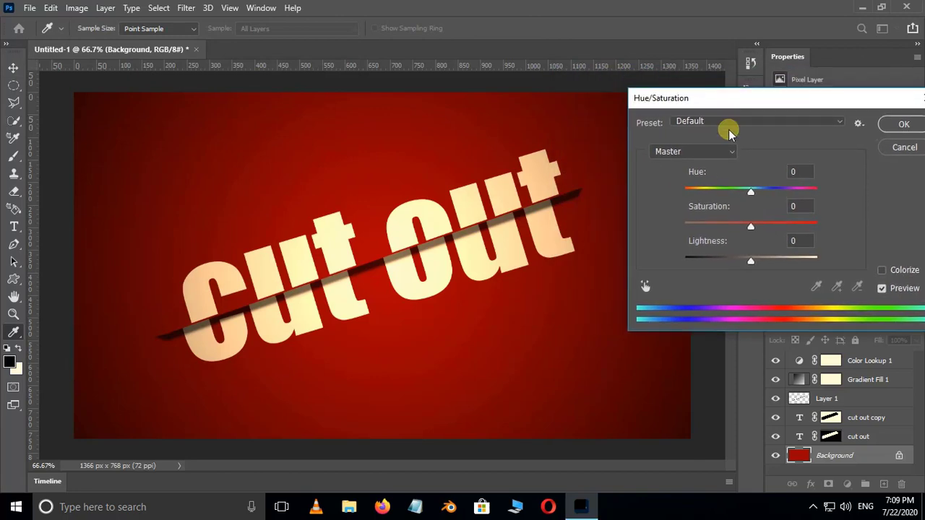
left_click_drag(749, 194, 716, 190)
left_click_drag(751, 226, 770, 229)
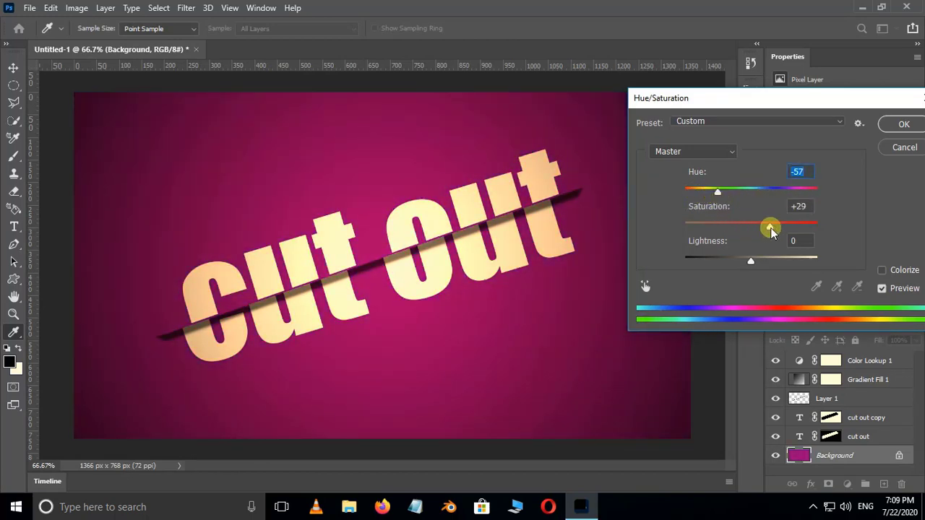
left_click_drag(705, 190, 819, 190)
left_click(898, 126)
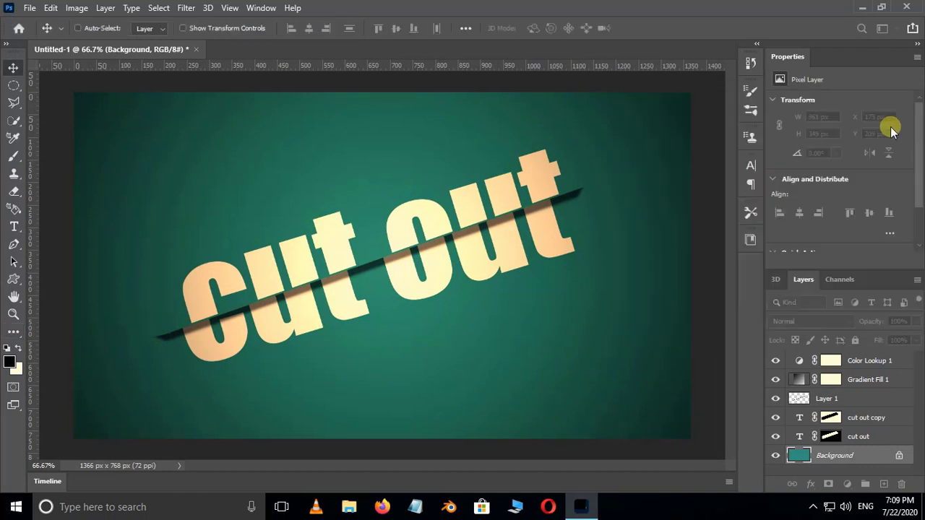